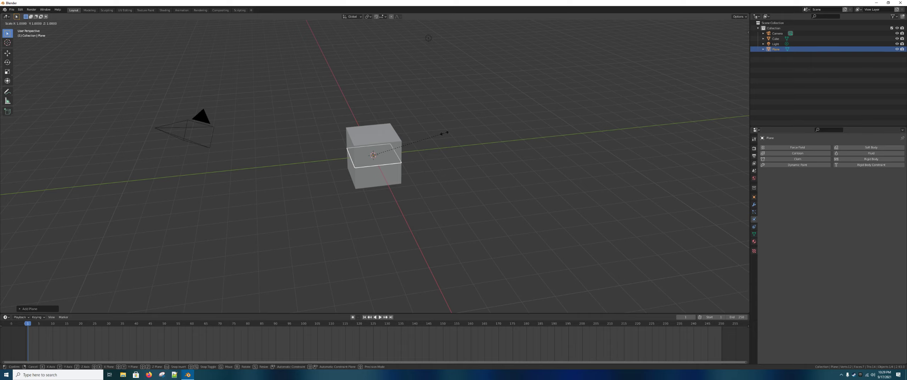
Step: Scale the new plane up into a wide floor around the cube and move it by -1 m along Z
left_click(445, 135)
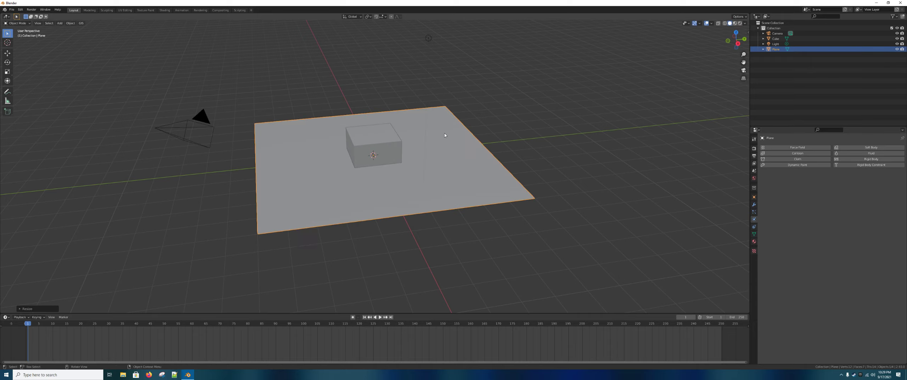
type("gz-1")
key("Return")
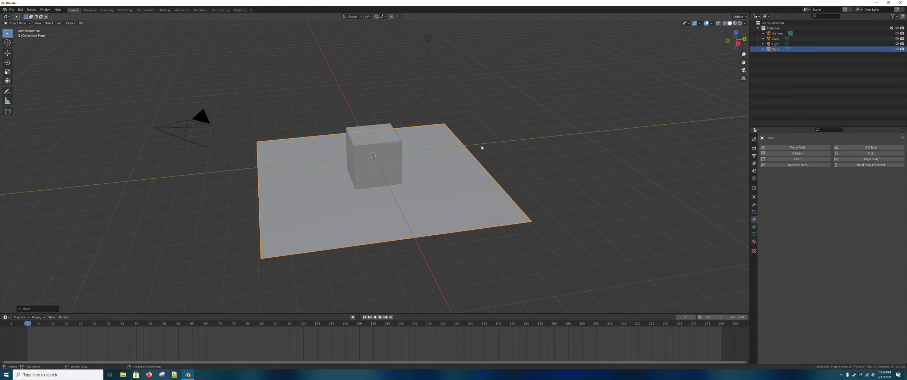
Step: Give the plane rigid body physics with its type set to Passive
left_click(871, 159)
left_click(838, 181)
left_click(824, 192)
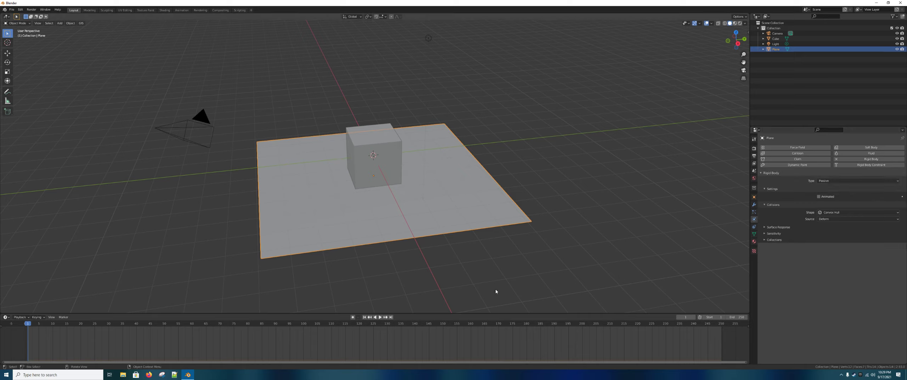
Step: Add an active rigid body to the cube and keyframe its Dynamic option as disabled at frame 1
left_click(377, 154)
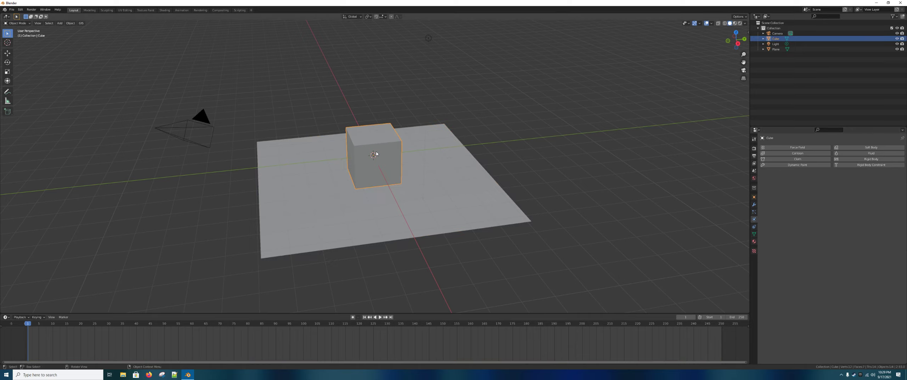
left_click(863, 160)
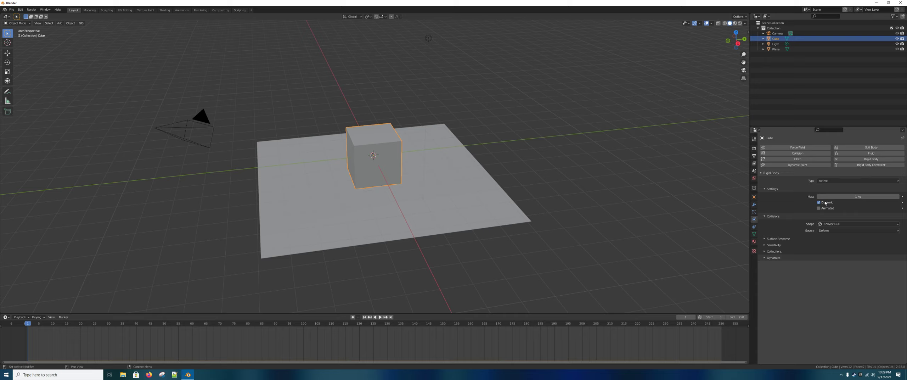
left_click(902, 202)
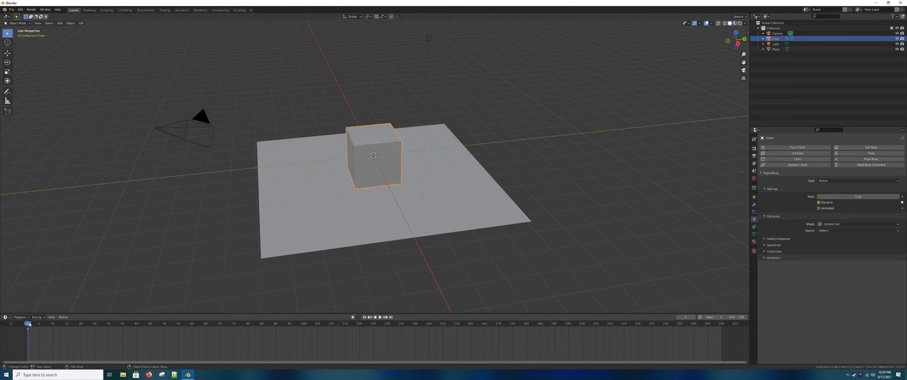
Step: Enable the cube's rigid body Dynamic option at frame 30 and keyframe it there
left_click_drag(29, 324, 109, 324)
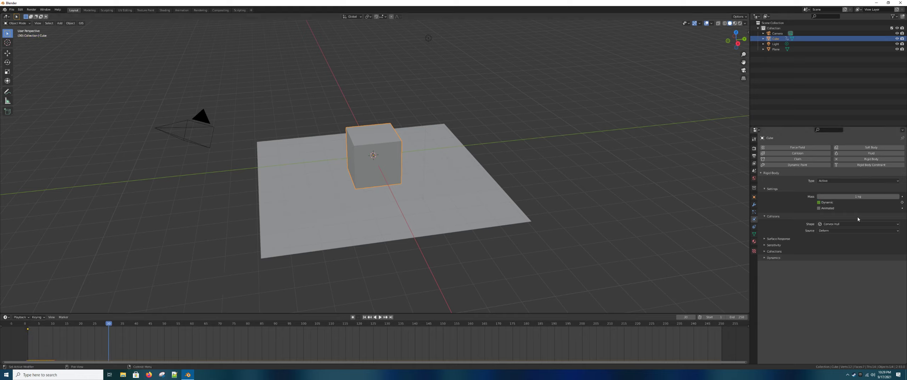
left_click(819, 202)
key("i")
left_click(902, 202)
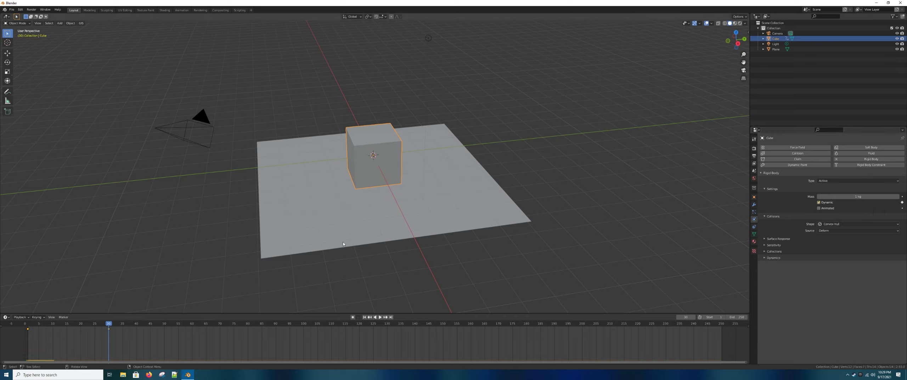
Step: Play and scrub the animation between frames 1 and 30, and return to frame 1
key("space")
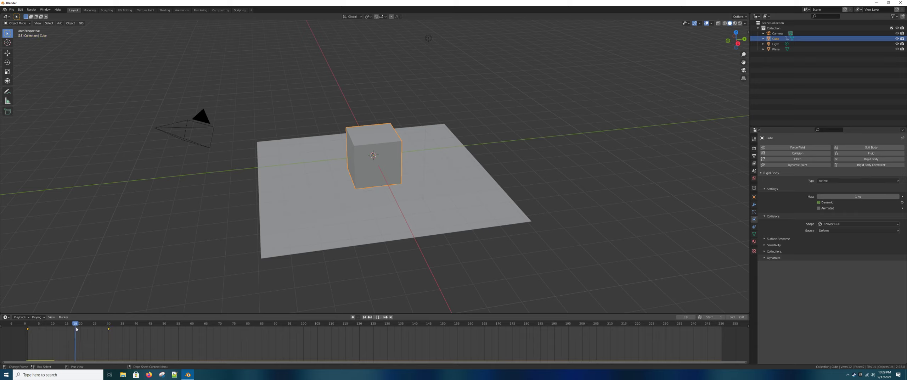
left_click_drag(107, 326, 109, 326)
key("space")
left_click_drag(108, 326, 28, 328)
Step: Subdivide the cube's whole mesh twice in Edit Mode and return to Object Mode
left_click(386, 151)
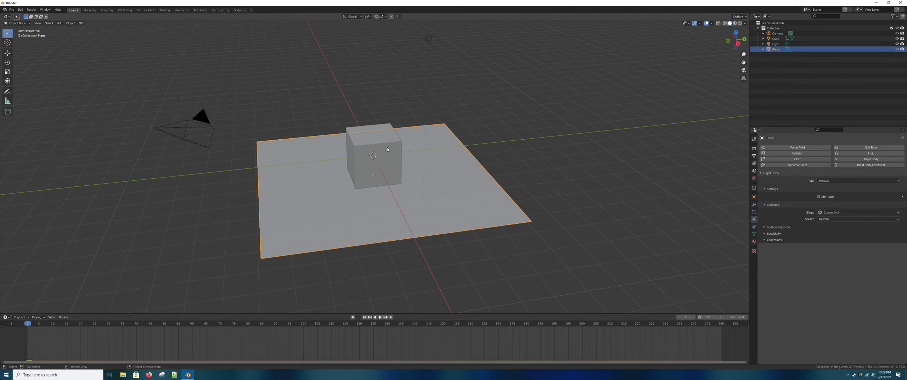
left_click(385, 151)
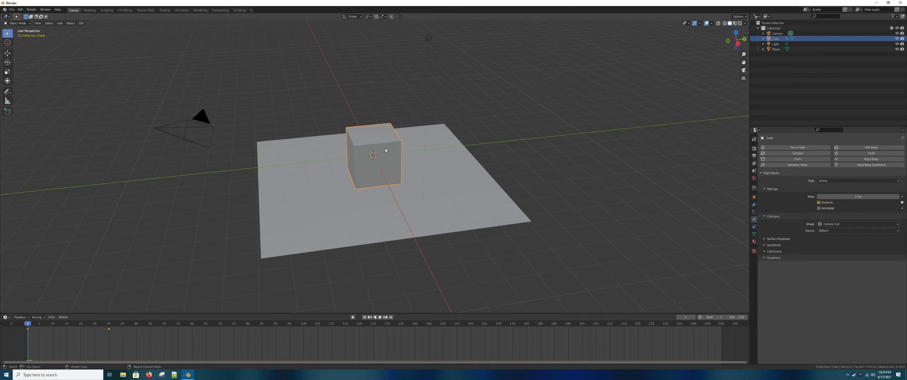
key("Tab")
right_click(387, 150)
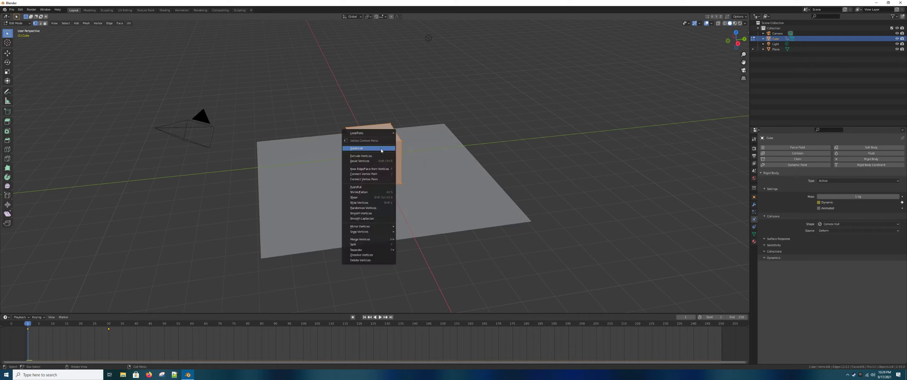
left_click(382, 149)
right_click(381, 150)
left_click(386, 150)
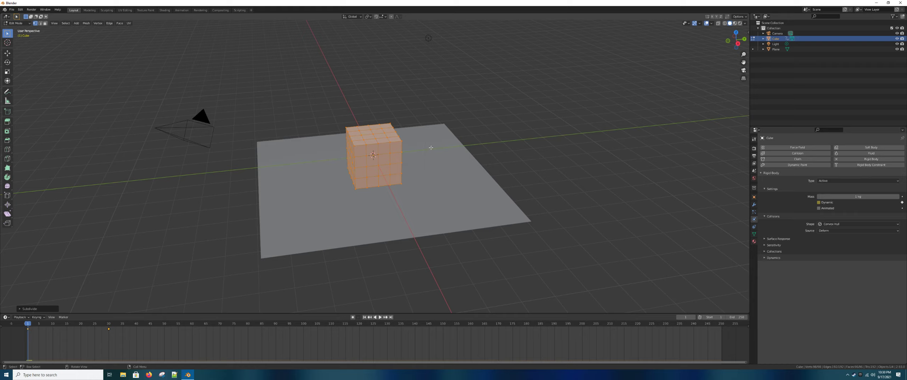
key("Tab")
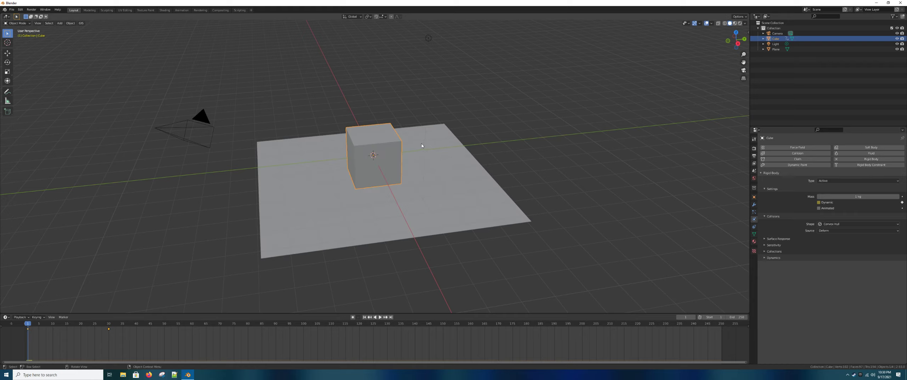
Step: Run Cell Fracture on the cube with increased noise and the recursive shatter selection set to Random
left_click(70, 23)
mouse_move(96, 155)
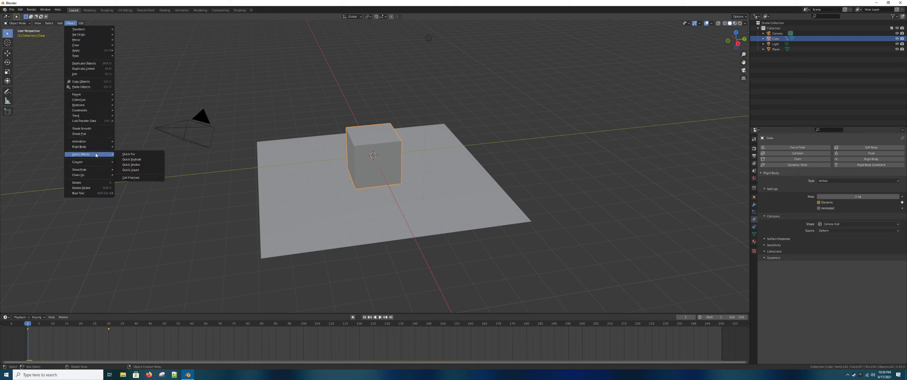
left_click(143, 178)
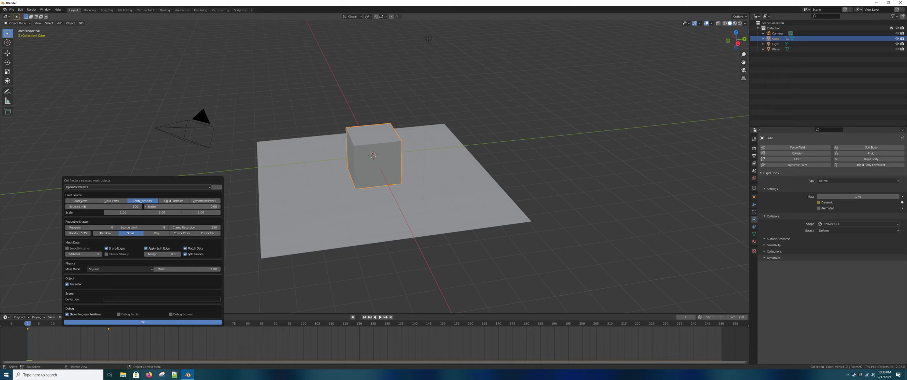
left_click_drag(181, 206, 167, 206)
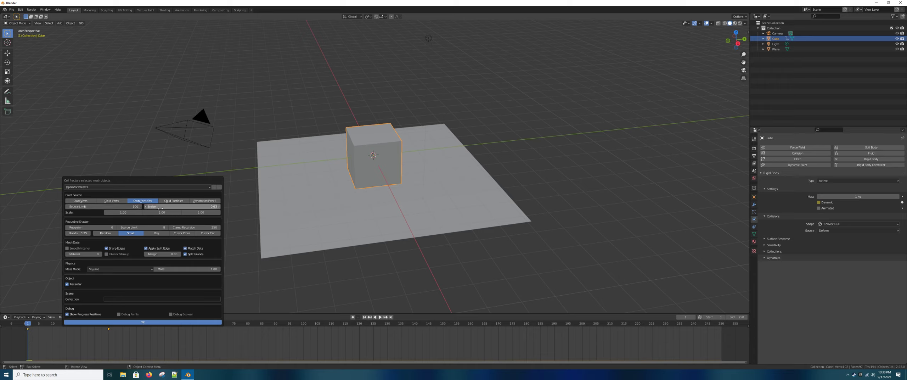
left_click(106, 233)
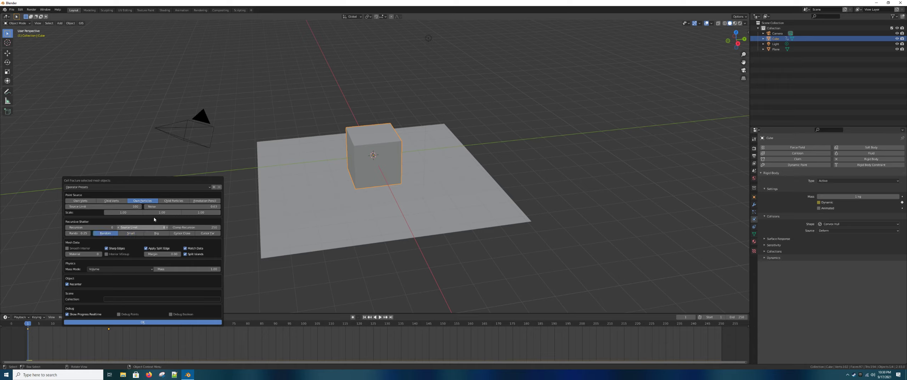
left_click(144, 322)
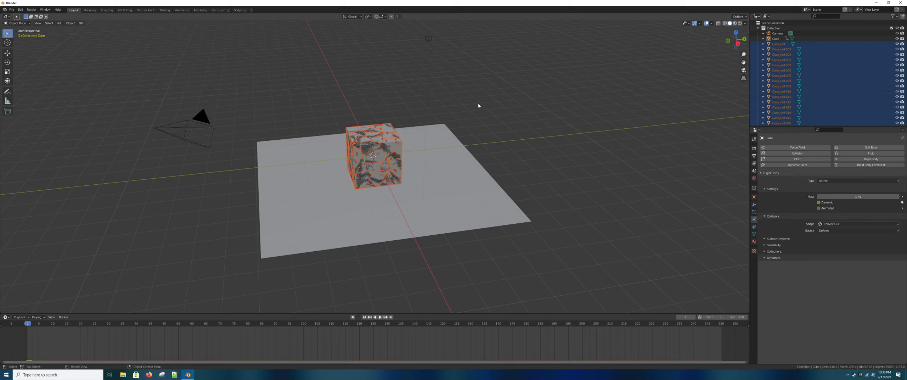
Step: Move the fractured pieces into a new collection named Cells
key("m")
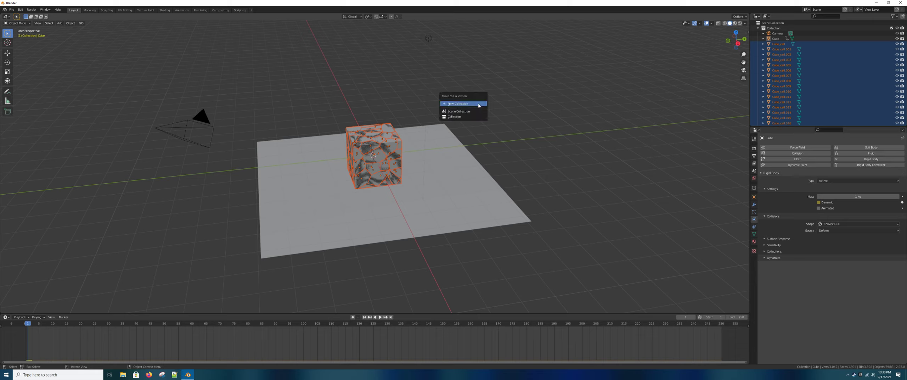
left_click(478, 104)
type("Ce")
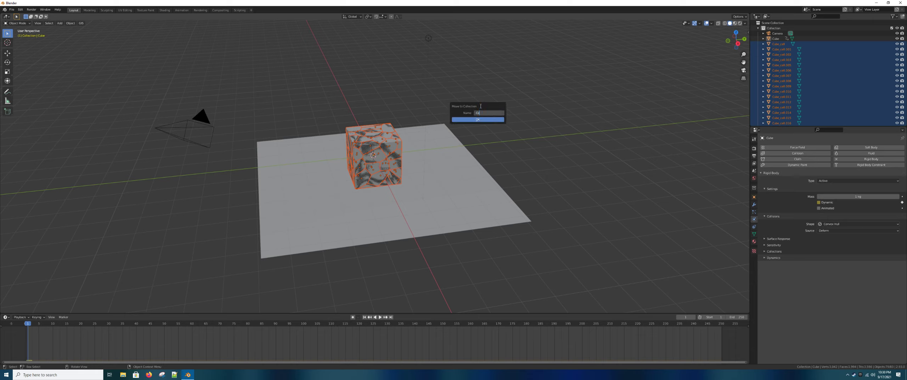
type("lls")
key("Return")
left_click(495, 120)
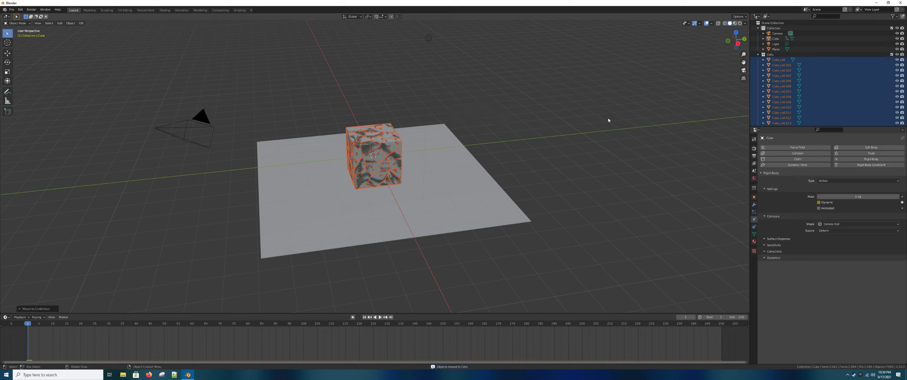
Step: Move the original cube along the Y axis until it stands beside the fractured pieces
left_click(786, 41)
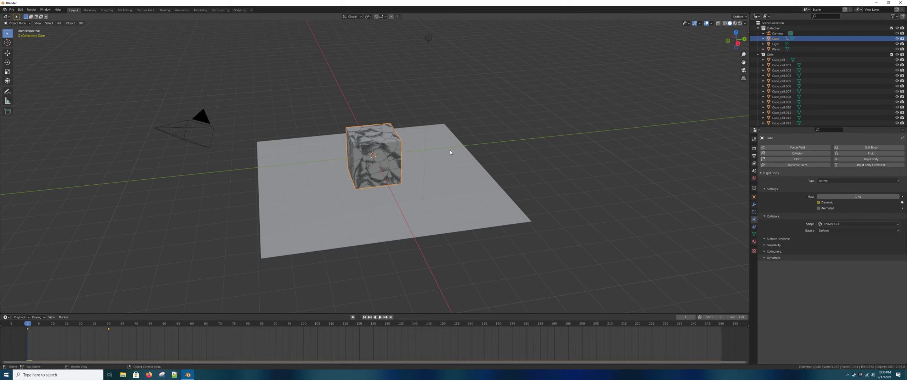
key("g")
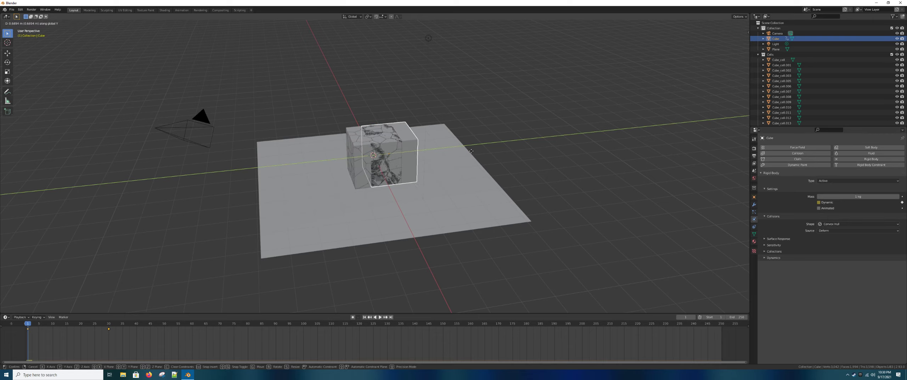
left_click(503, 145)
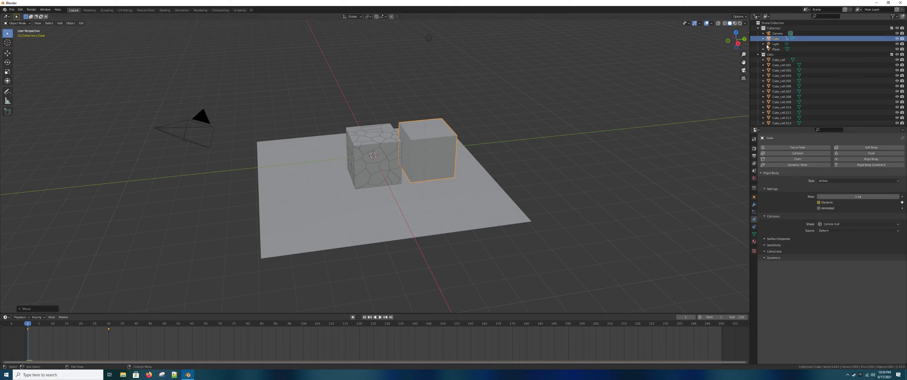
Step: Select all objects in the Cells collection with the original cube as active, and link the cube's animation data to them
right_click(776, 56)
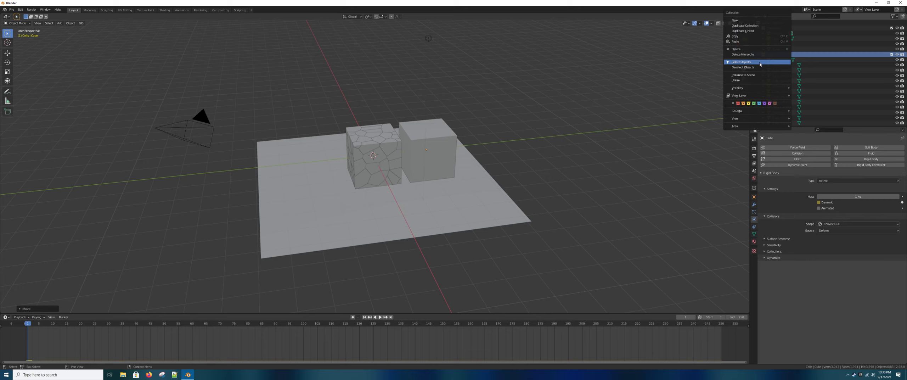
left_click(772, 62)
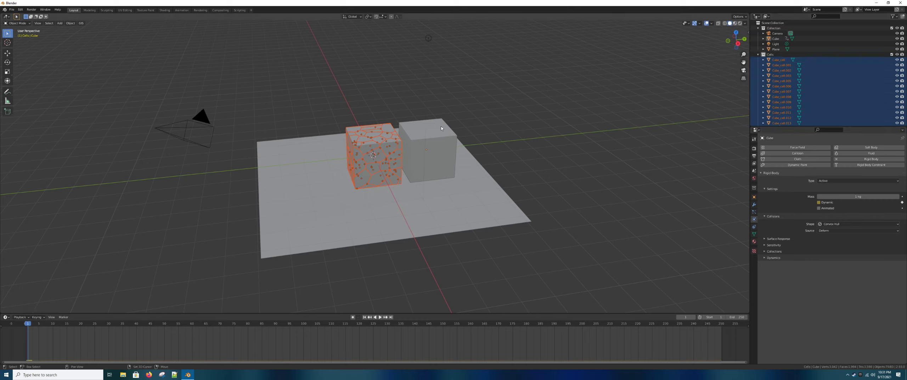
left_click(442, 146, "shift")
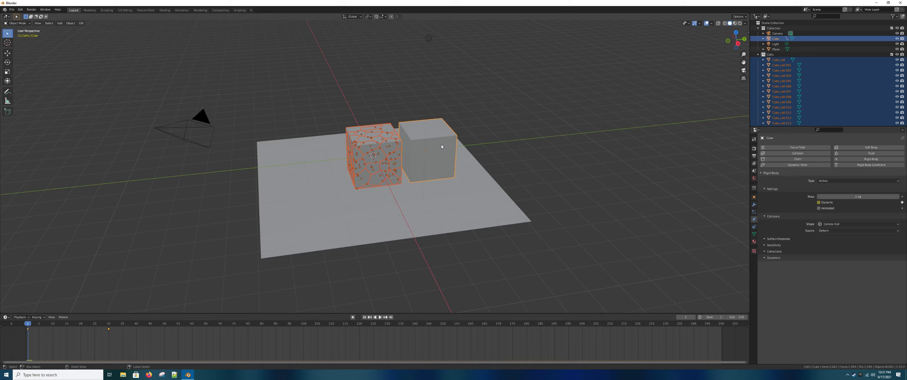
key("ctrl+l")
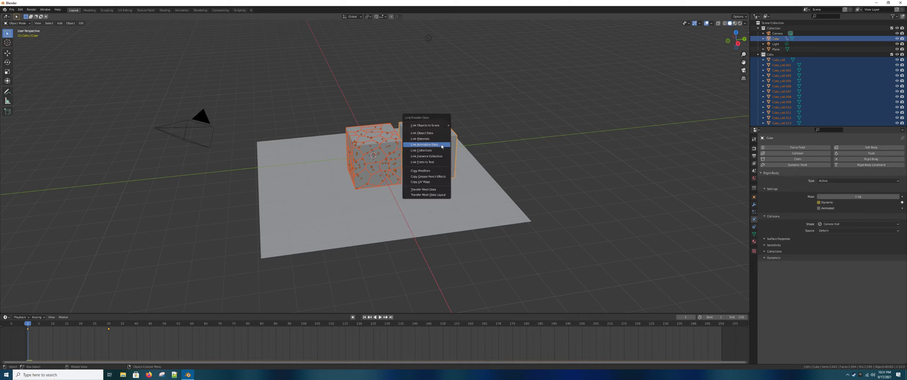
left_click(426, 144)
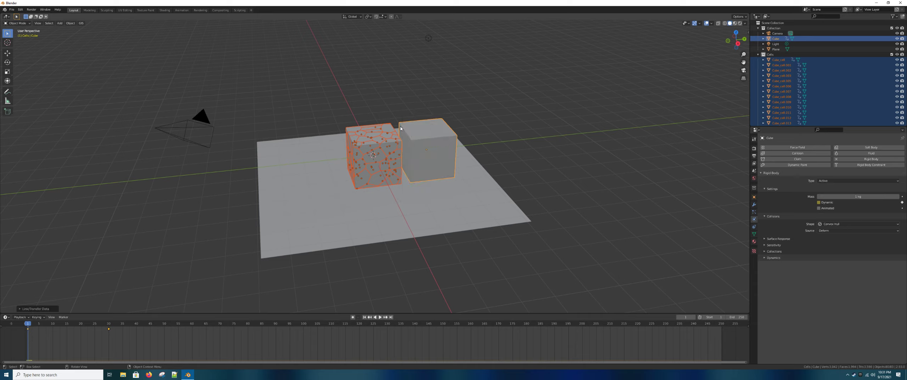
Step: Copy the original cube's rigid body settings to the selected pieces and hide the original cube in the viewport
left_click(71, 23)
mouse_move(84, 146)
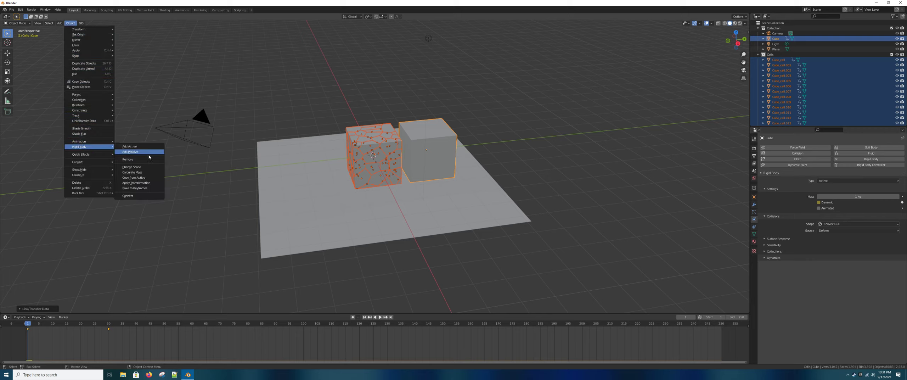
left_click(152, 177)
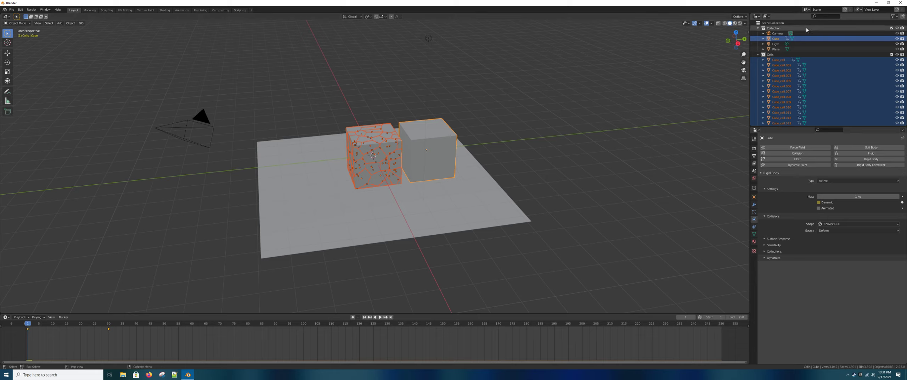
left_click(897, 38)
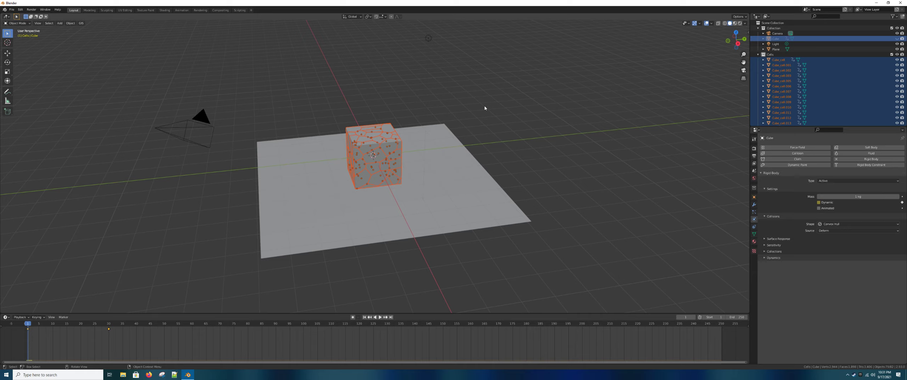
Step: Play the rigid body simulation past frame 30 and step back frame by frame to inspect the shattering
key("space")
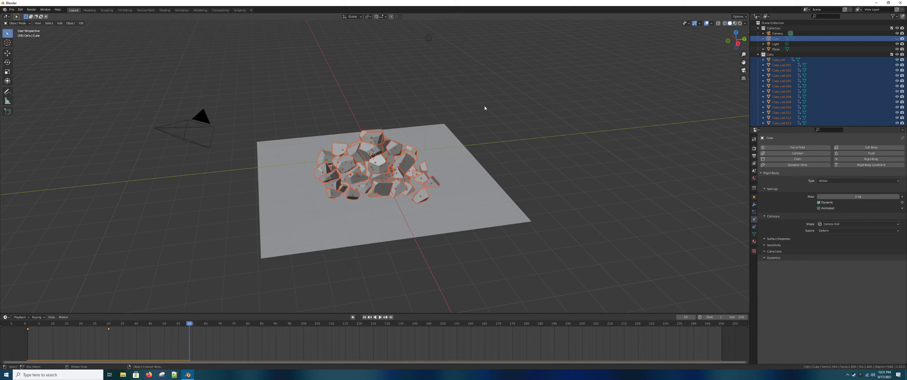
key("Left")
key("Left")
key("Left")
key("Left")
key("Left")
key("Left")
key("Left")
key("Left")
key("Left")
key("Left")
key("Left")
key("Left")
key("Left")
key("Left")
key("Left")
key("Left")
key("Left")
key("Left")
key("Left")
key("Left")
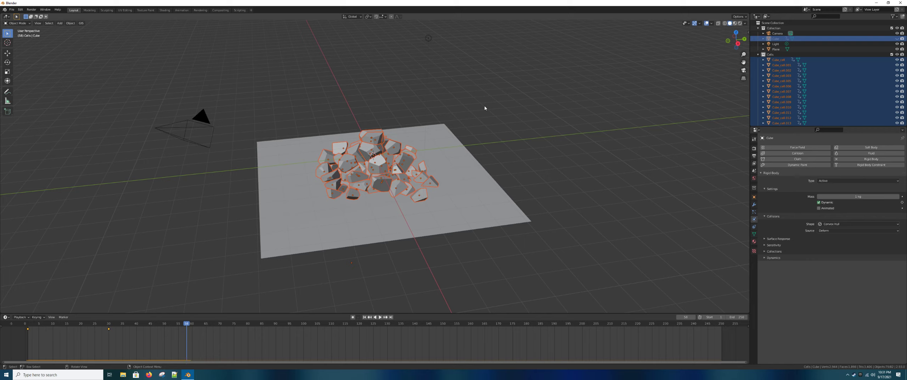
Step: Step through the simulation frames to before frame 30 and examine when the fractured cube starts to break apart
key("Right")
key("Right")
key("Right")
key("Right")
key("Right")
key("Right")
key("Right")
key("Right")
key("Right")
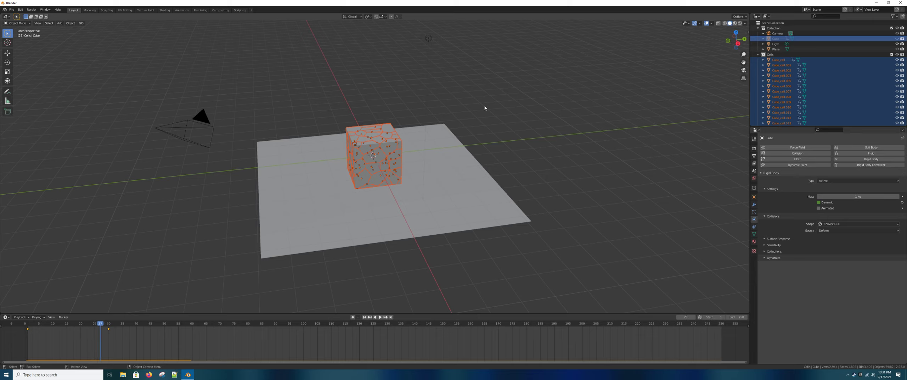
key("Left")
Step: Add a UV sphere at frame 1 and move it along the Y axis until it stands clear beside the fractured cube
key("shift+Left")
key("shift+a")
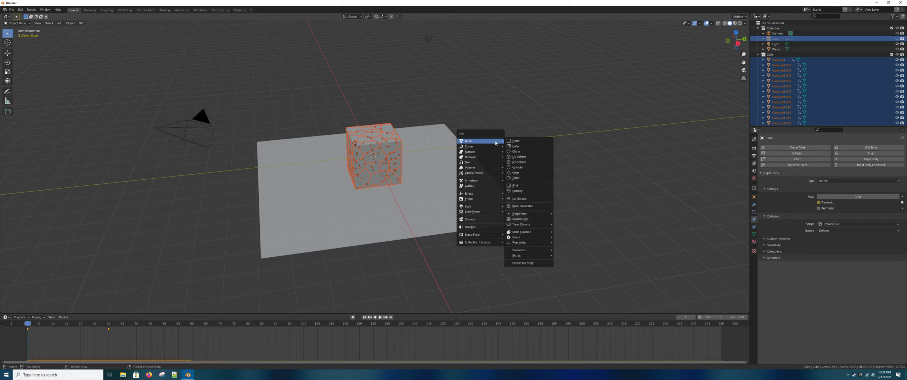
left_click(528, 158)
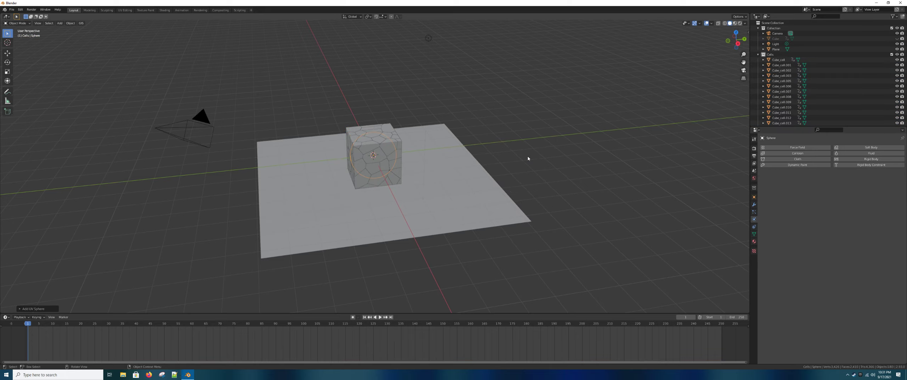
key("g")
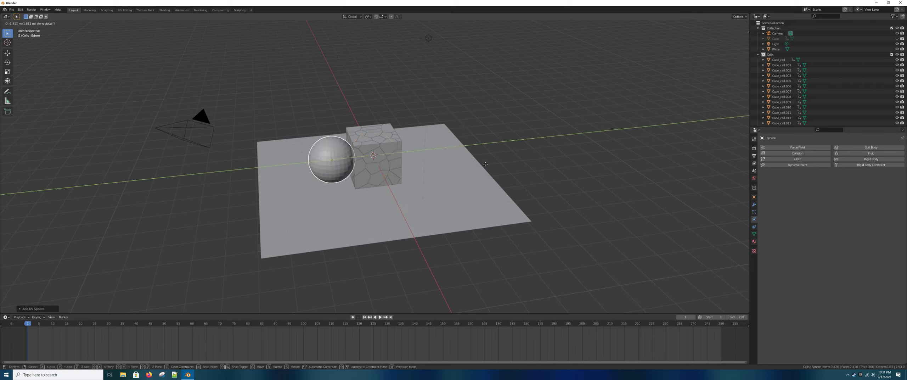
left_click(450, 170)
Step: Keyframe the sphere's location at frame 1 and make it an active rigid body with Animated enabled
key("i")
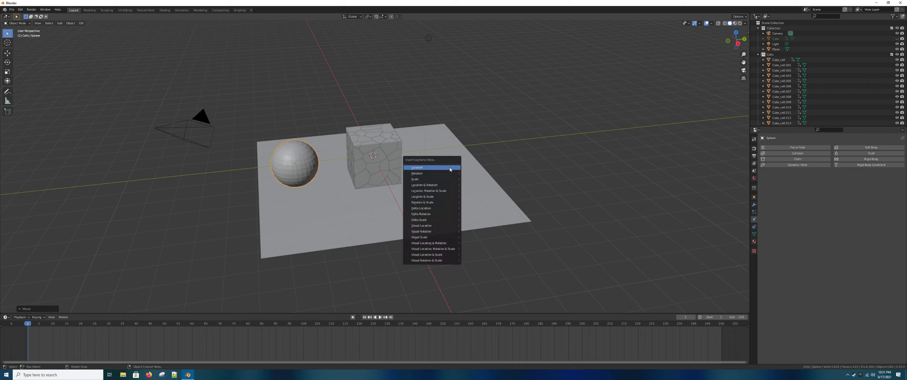
left_click(450, 168)
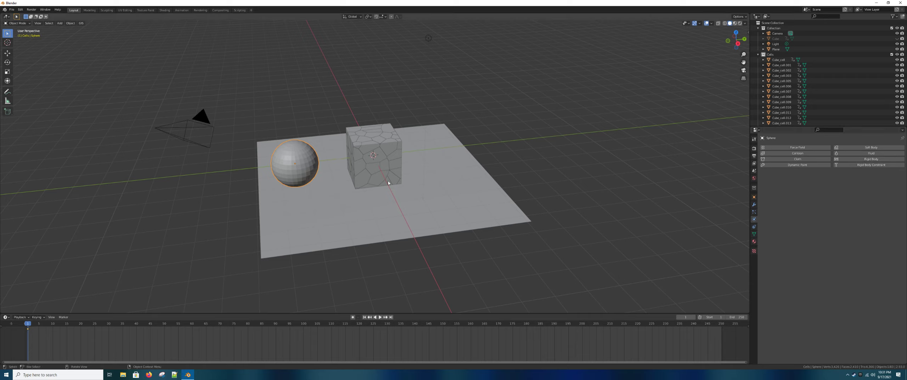
left_click(863, 160)
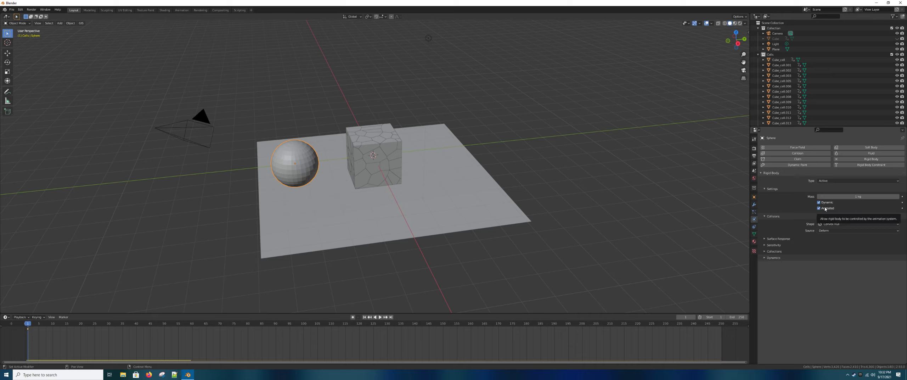
left_click(368, 150)
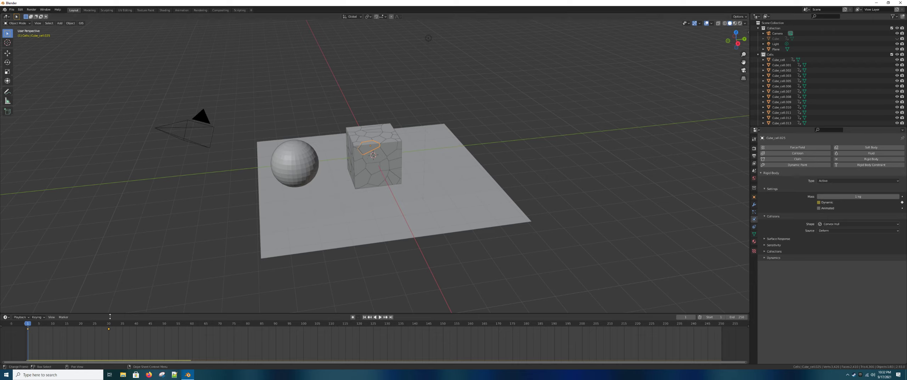
key("ctrl+z")
Step: At frame 20, move the sphere along the Y axis into the middle of the fractured cube and keyframe its location
left_click(81, 326)
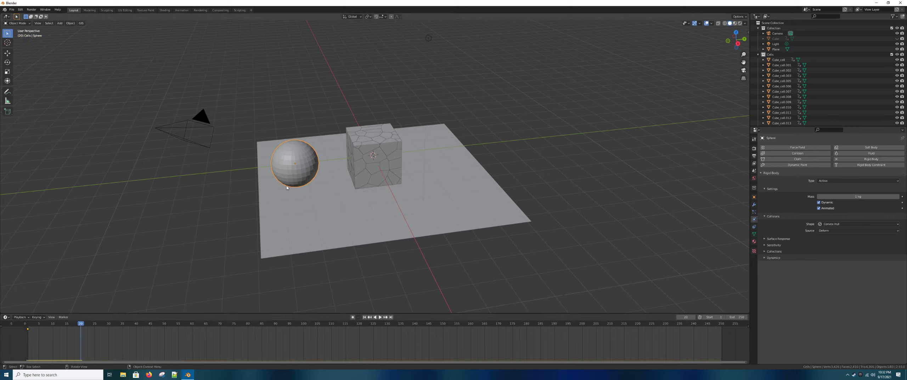
key("g")
key("y")
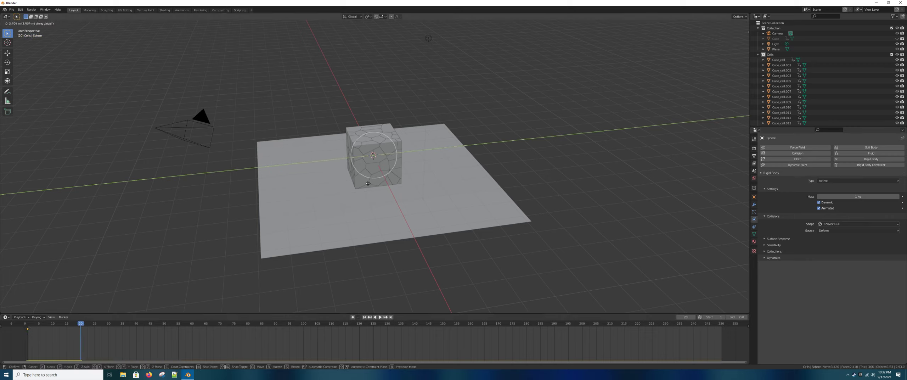
left_click(367, 182)
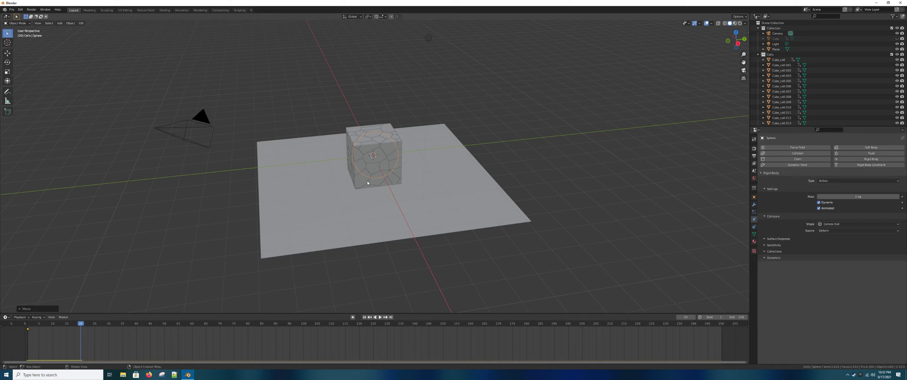
key("i")
left_click(367, 181)
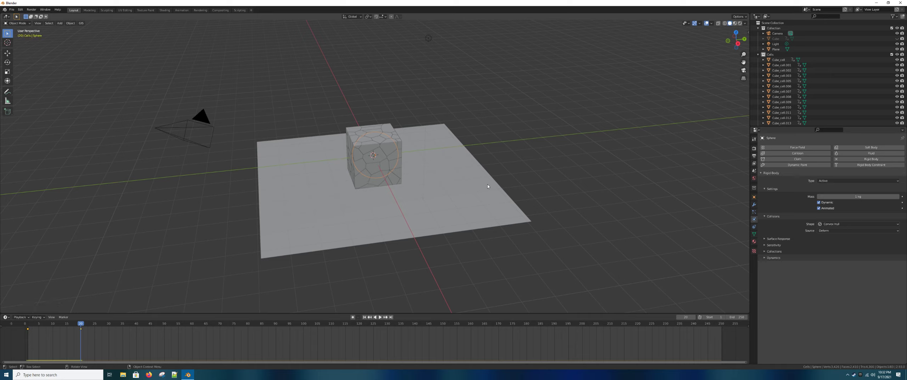
Step: Play the simulation from frame 1 twice to examine how the animated sphere affects the cube's pieces
key("shift+Left")
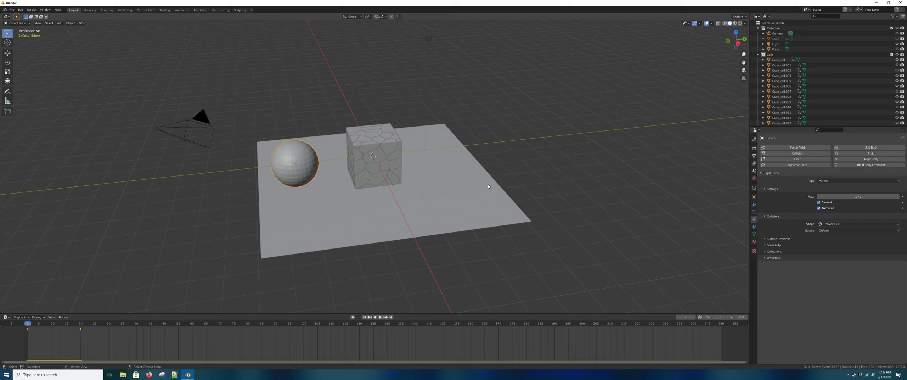
key("space")
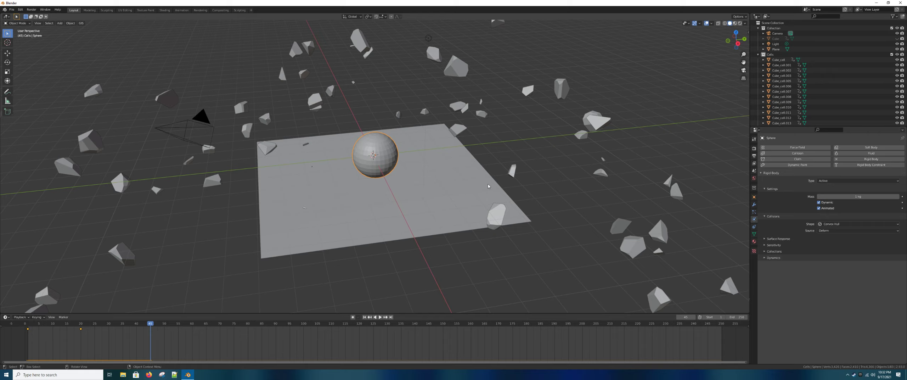
key("shift+Left")
key("space")
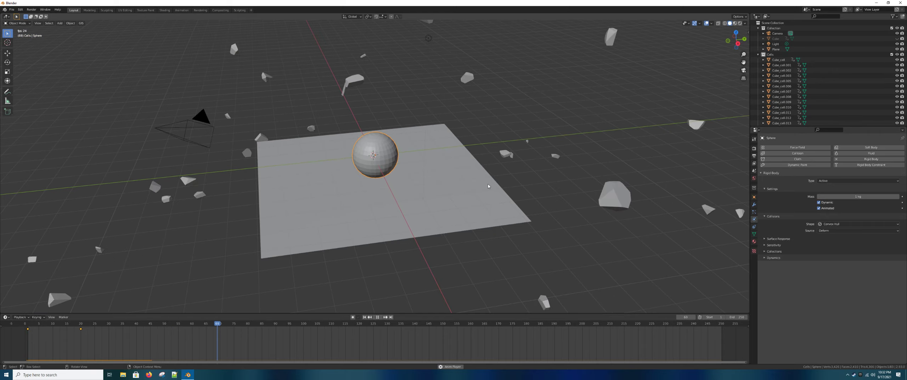
key("space")
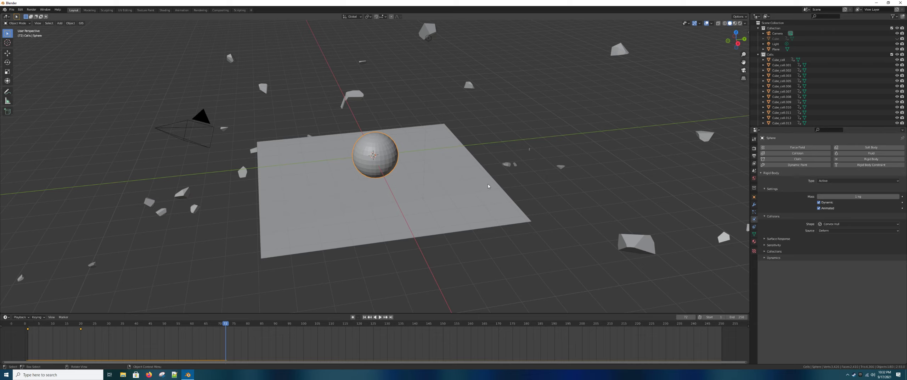